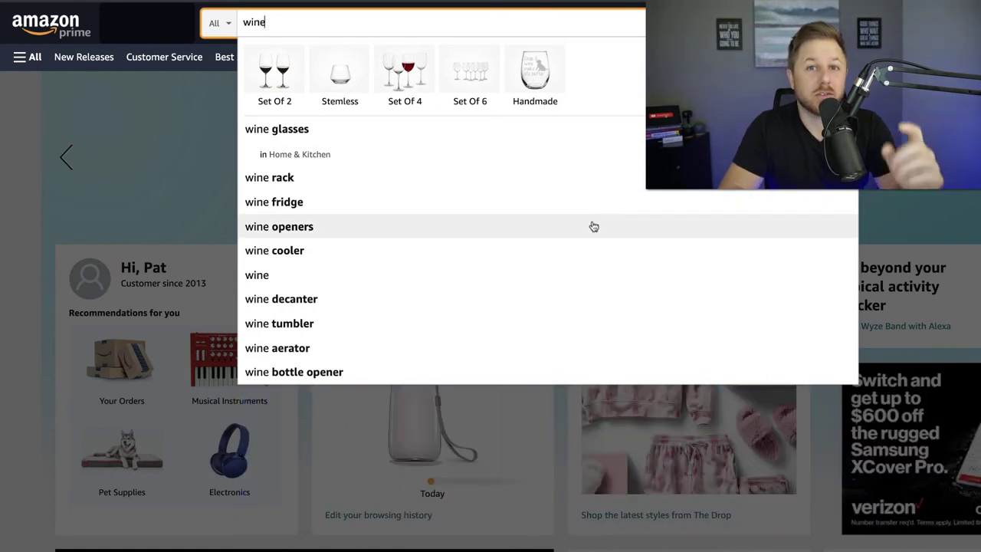
Step: Find 'amz suggestion expander' on Google and add the extension to Chrome from the Web Store
click(201, 4)
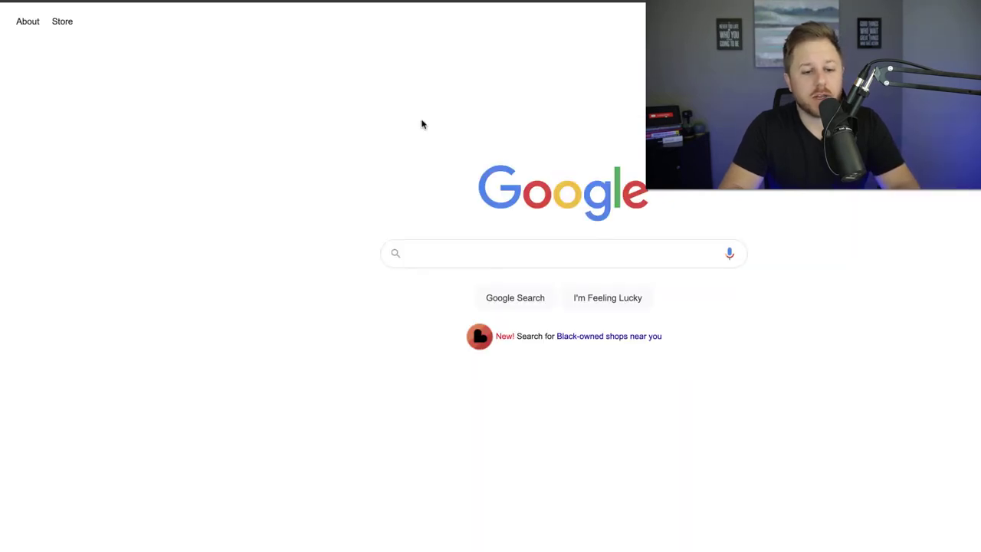
click(451, 243)
text(a)
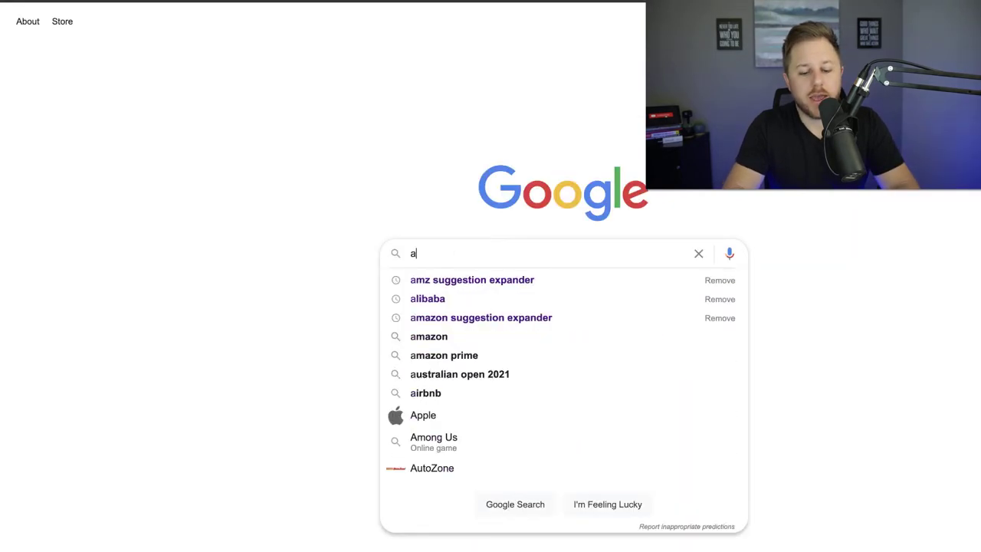
click(471, 287)
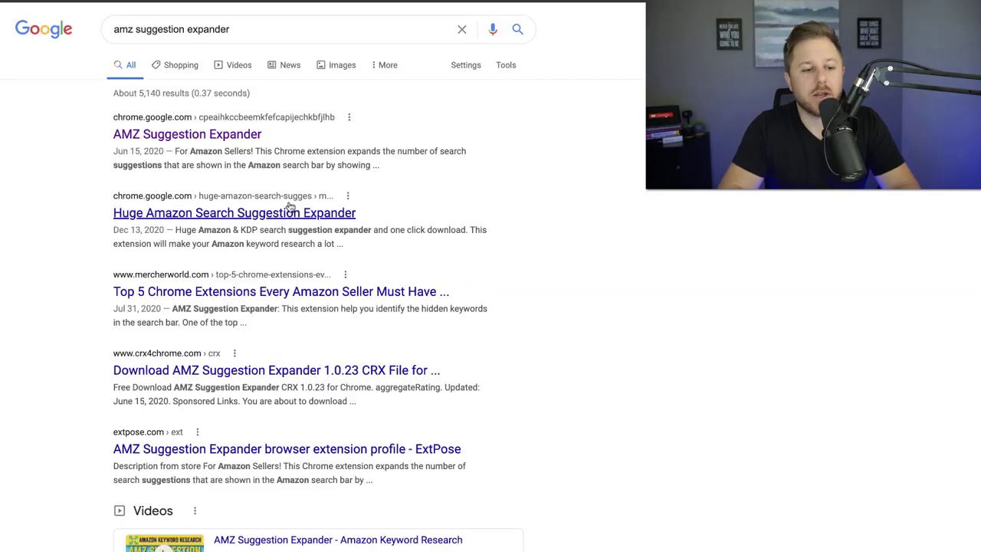
click(232, 138)
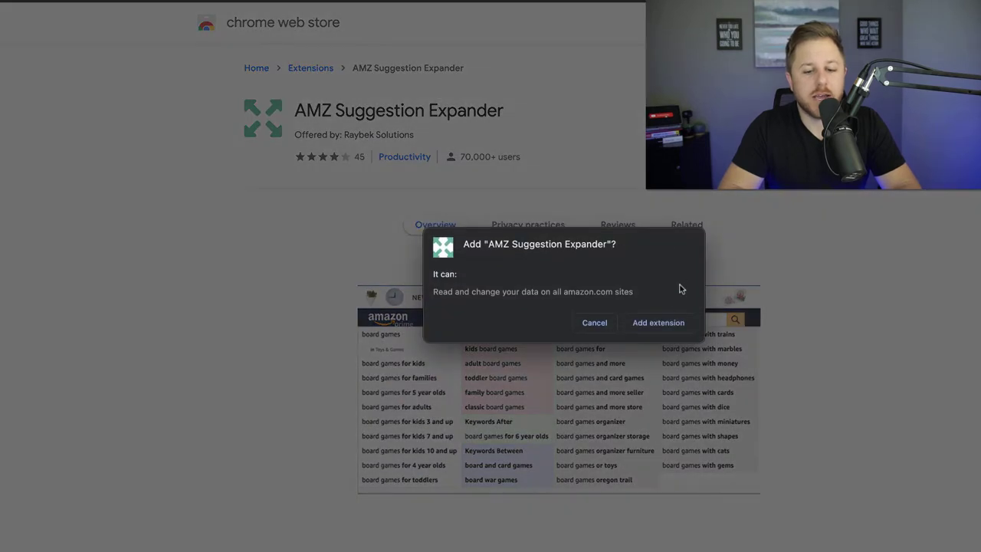
click(664, 322)
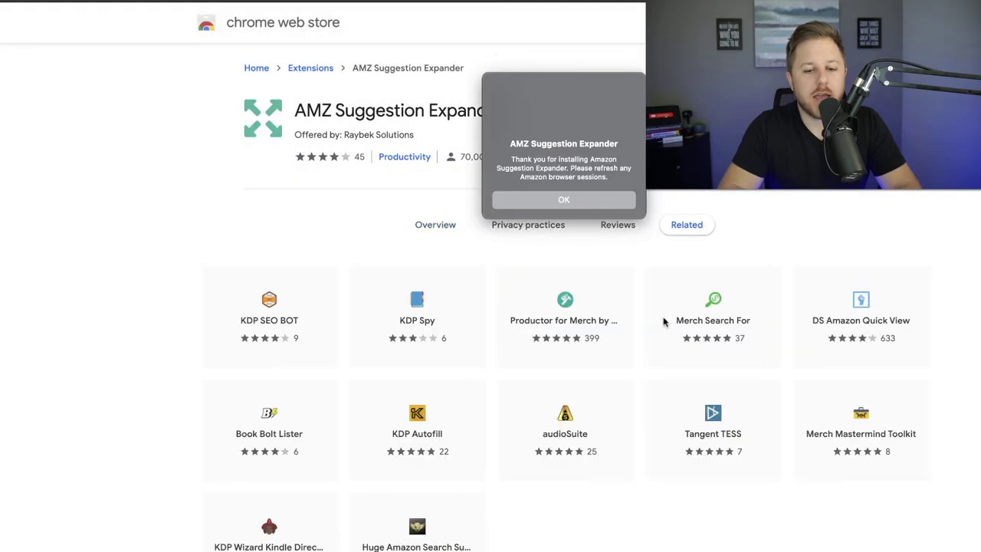
click(593, 201)
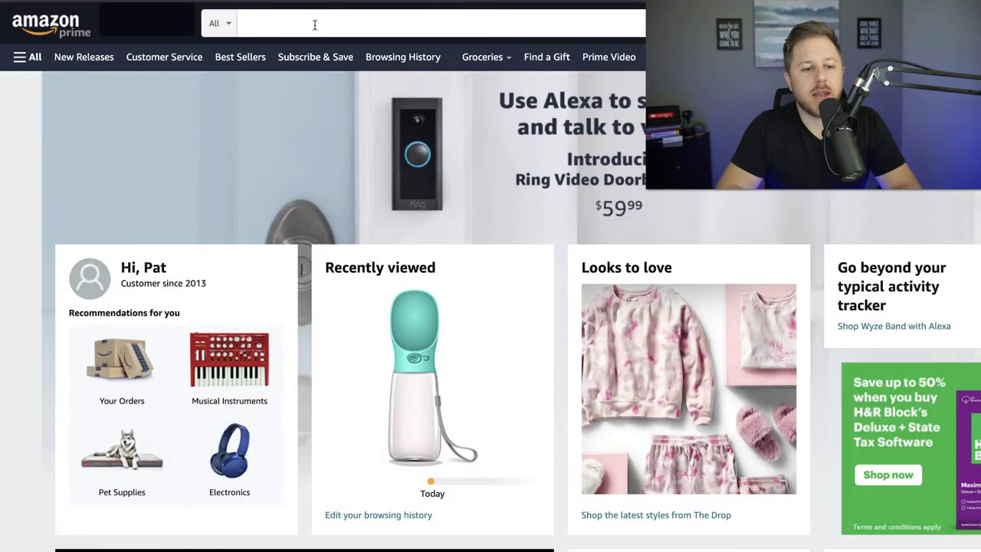
Step: Reload Amazon, view the expanded keyword lists for 'wine', then clear the search box
click(314, 23)
text(wine)
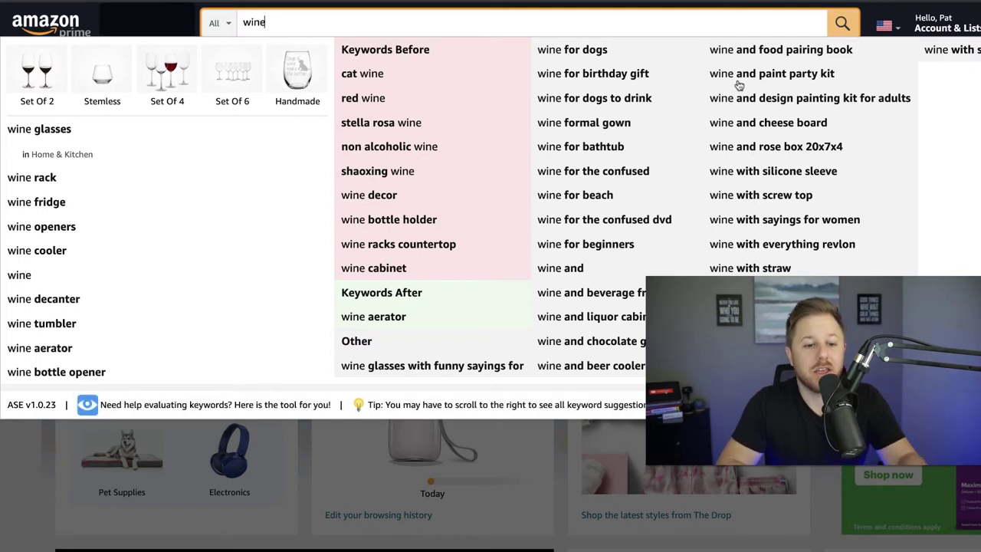
key(BackSpace)
key(BackSpace)
key(BackSpace)
key(BackSpace)
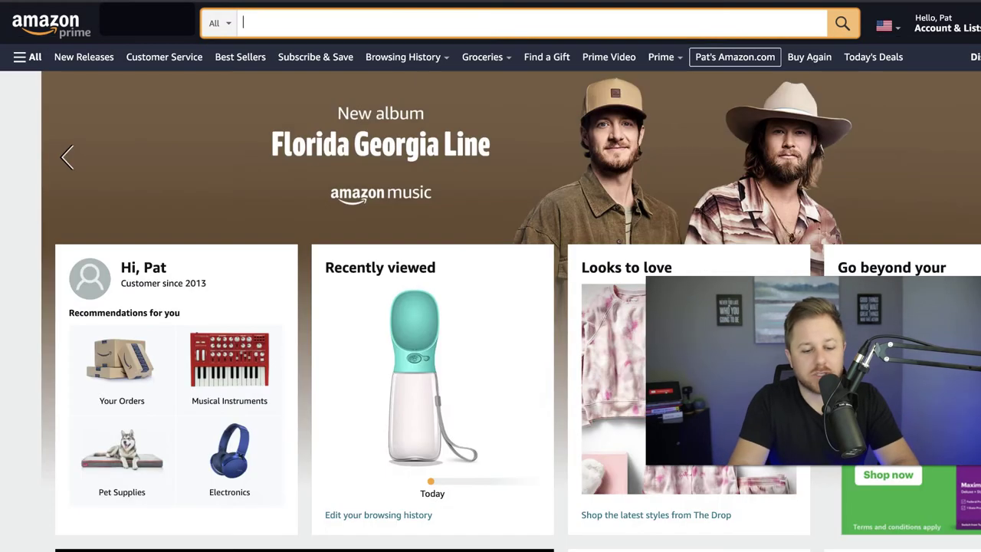
Step: Browse 'wood' suggestions (wooden hangers, wood glue, wooden spoons), then search 'wooden hammer for chocolate'
text(wood)
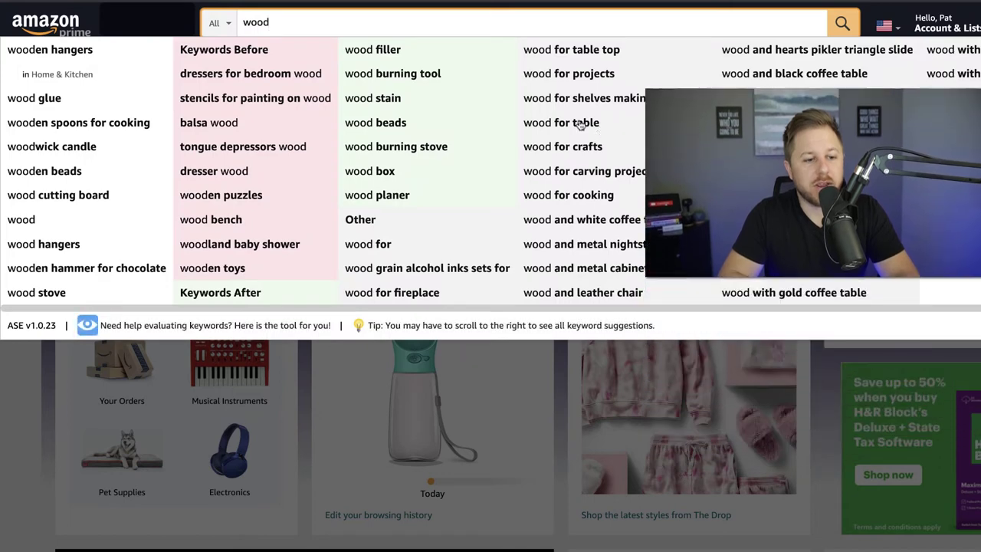
key(Down)
key(Down)
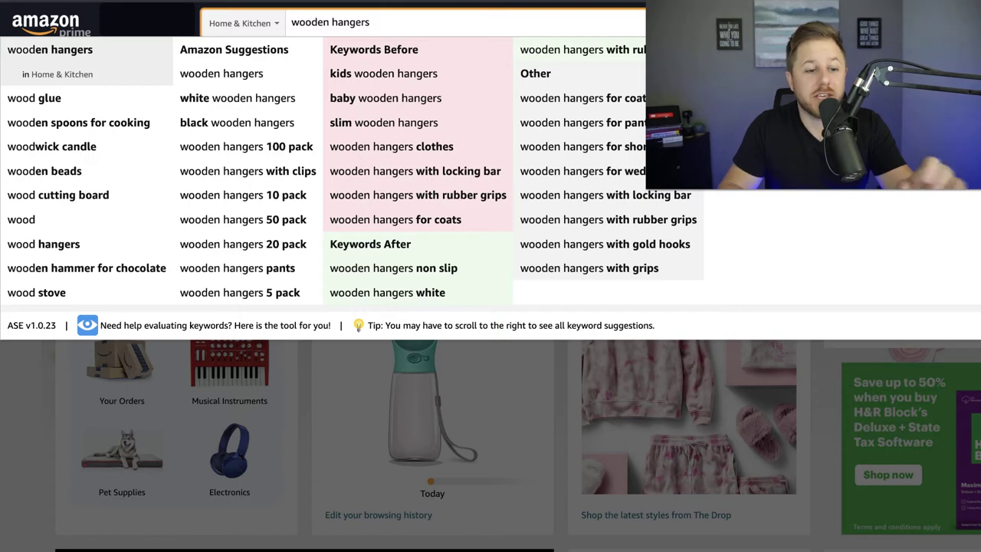
key(Down)
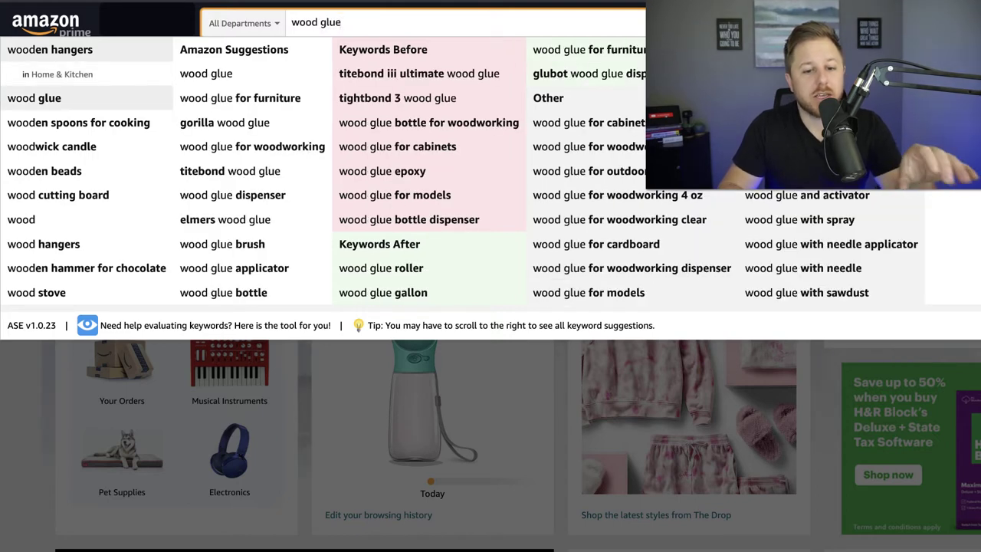
key(Down)
key(Down)
key(Down)
key(Down)
key(Down)
key(Down)
key(Down)
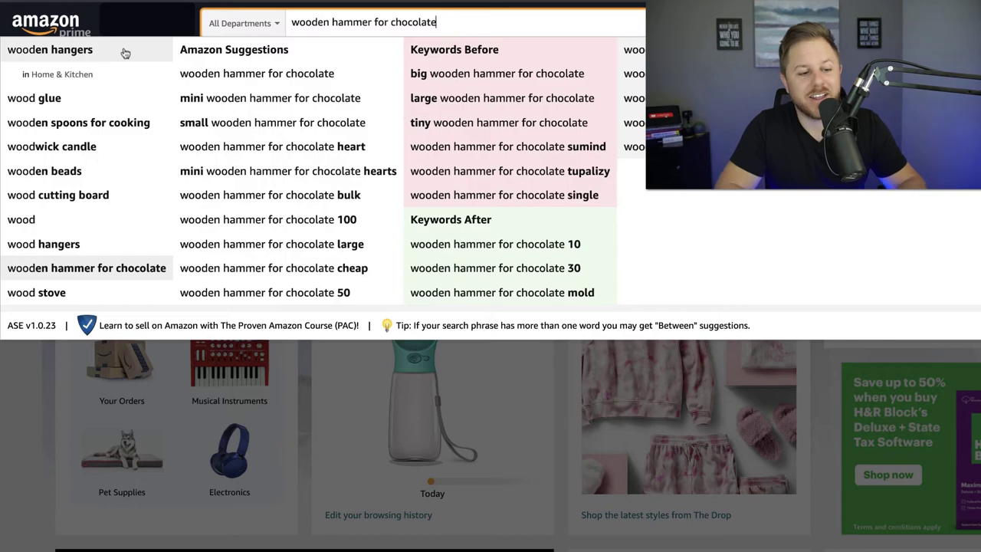
click(115, 268)
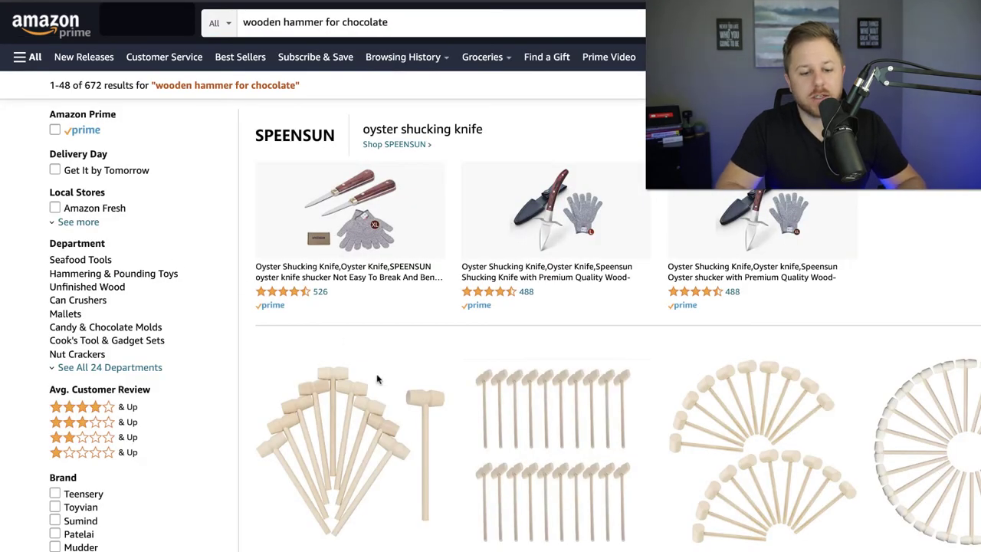
Step: Run Helium 10 Xray on the 'wooden hammer for chocolate' results to see search volume 26,478
scroll(389, 430, down, 6)
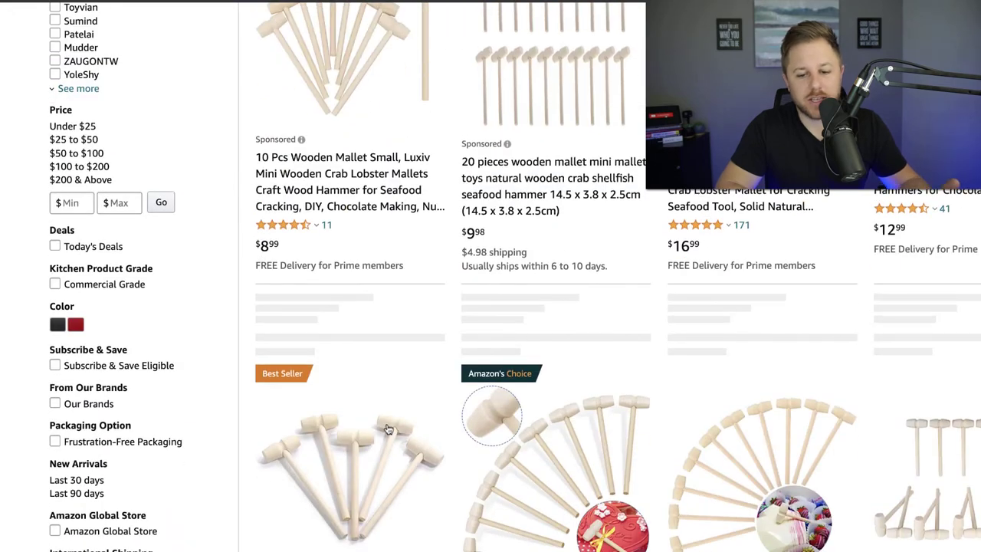
scroll(388, 266, down, 2)
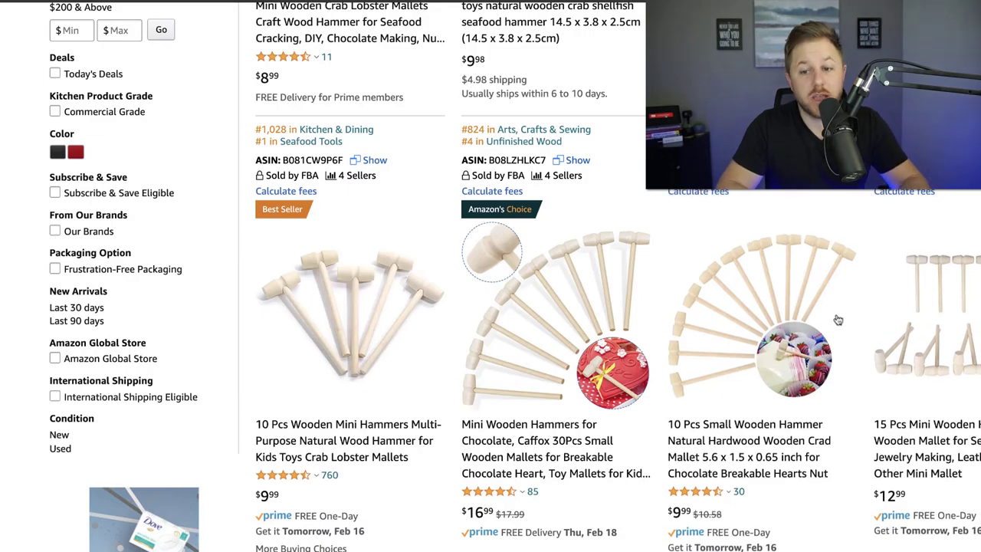
scroll(838, 319, up, 10)
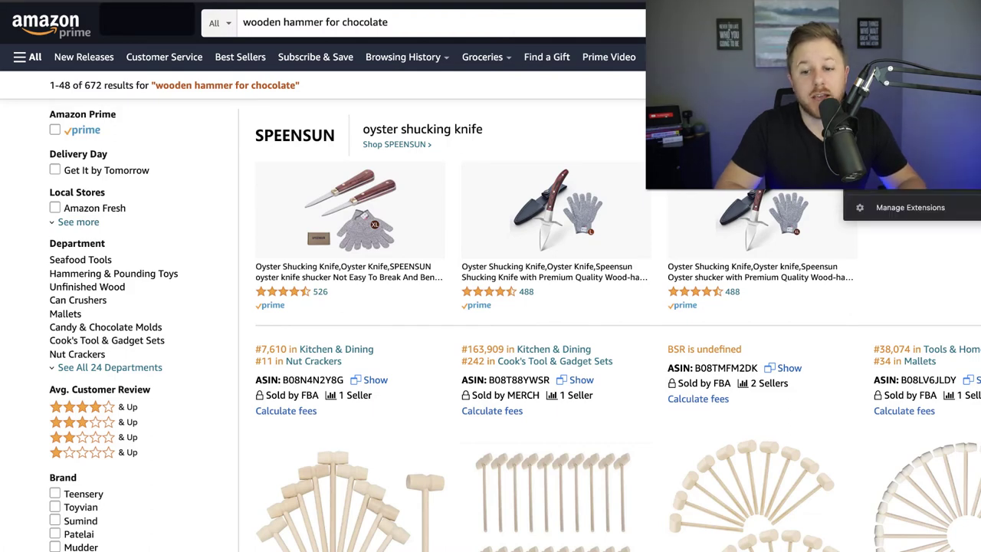
click(904, 76)
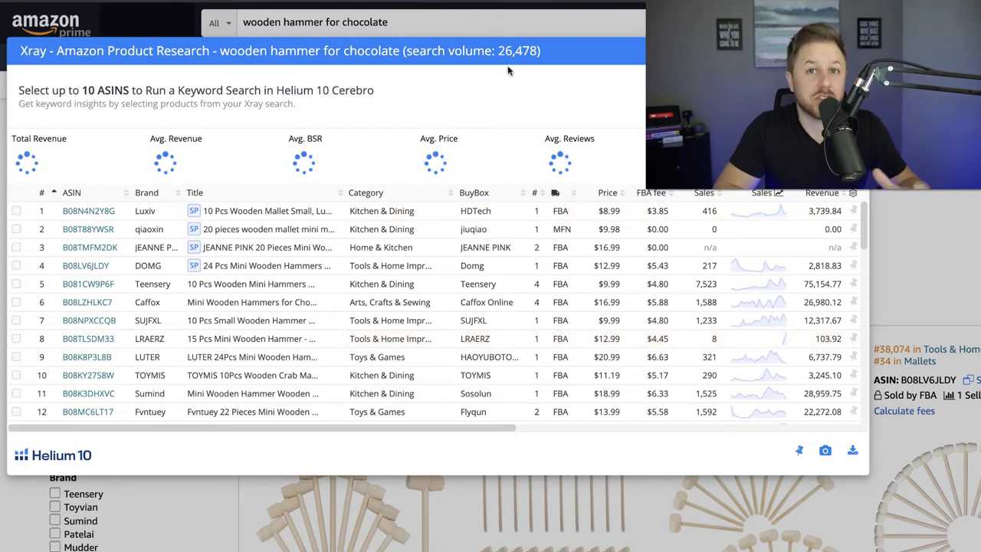
scroll(613, 284, right, 3)
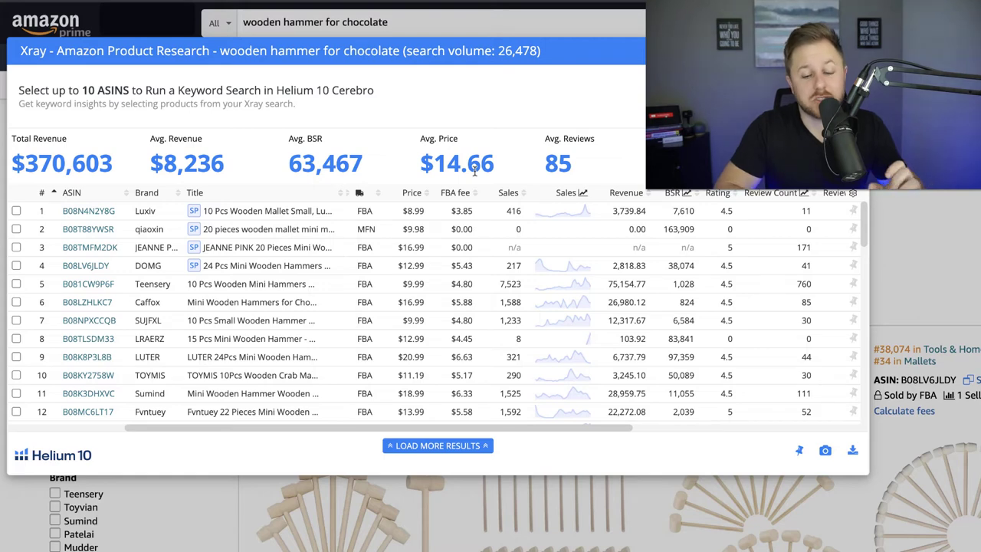
scroll(593, 307, right, 3)
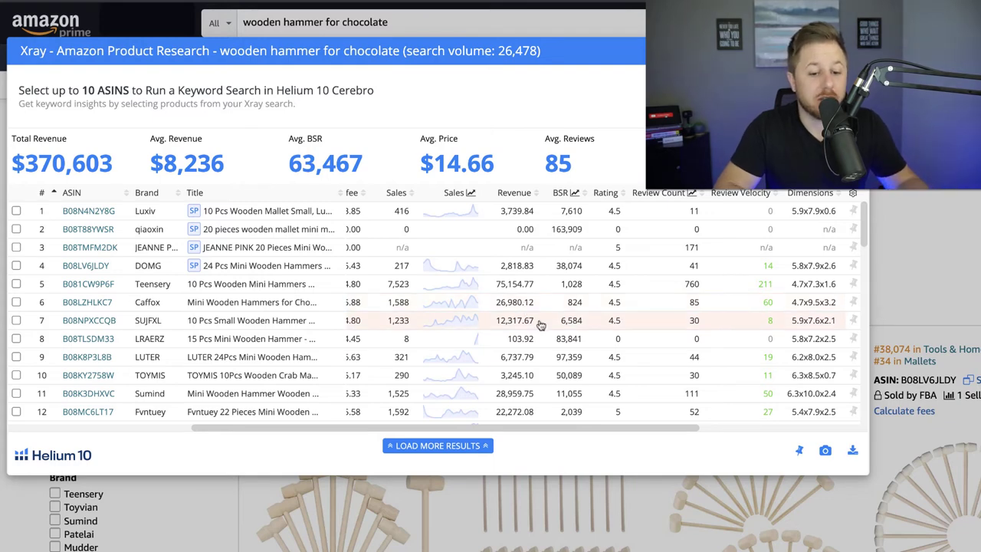
scroll(575, 291, down, 5)
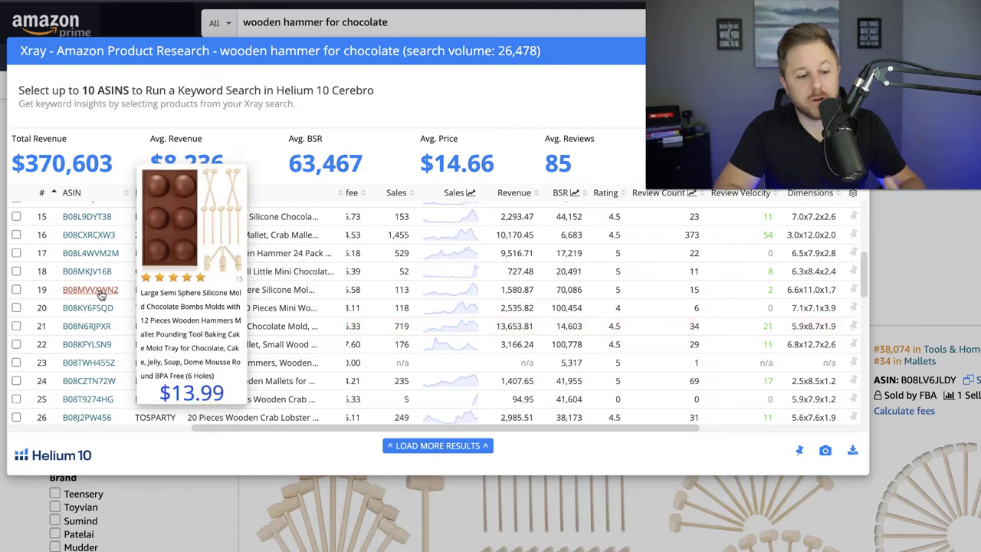
mouse_move(109, 294)
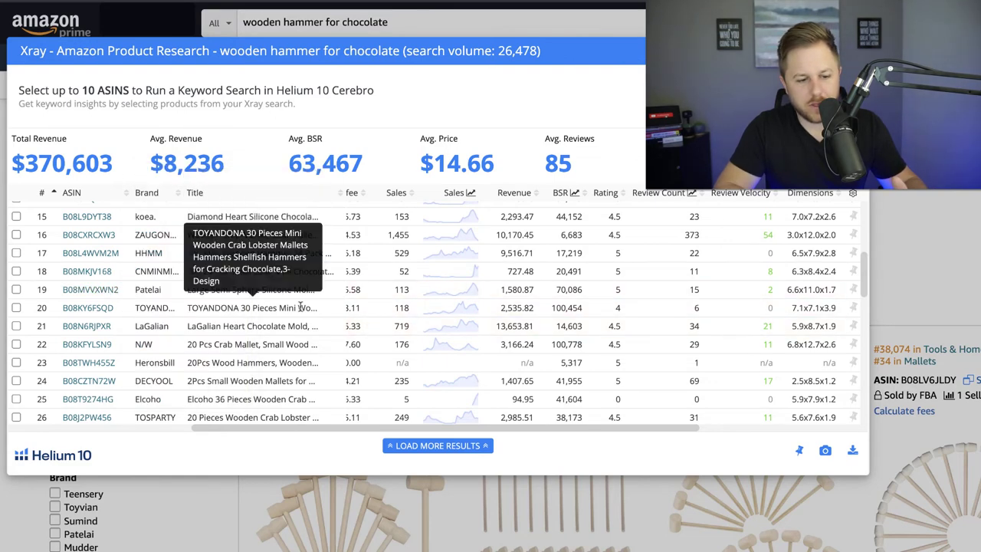
scroll(98, 398, down, 1)
mouse_move(97, 398)
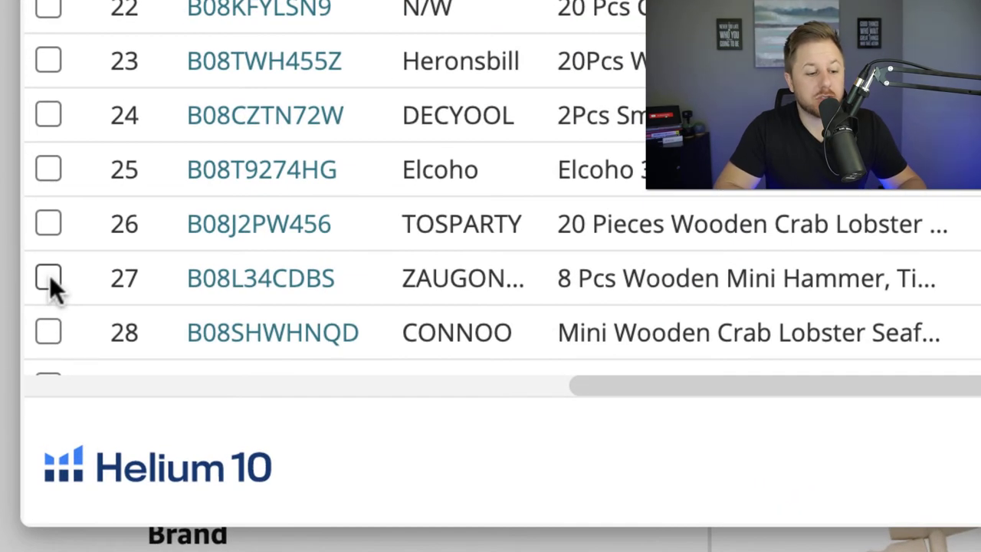
Step: Select the row 27 product (ASIN B08L34CDBS) in Xray and send it to Cerebro
click(48, 278)
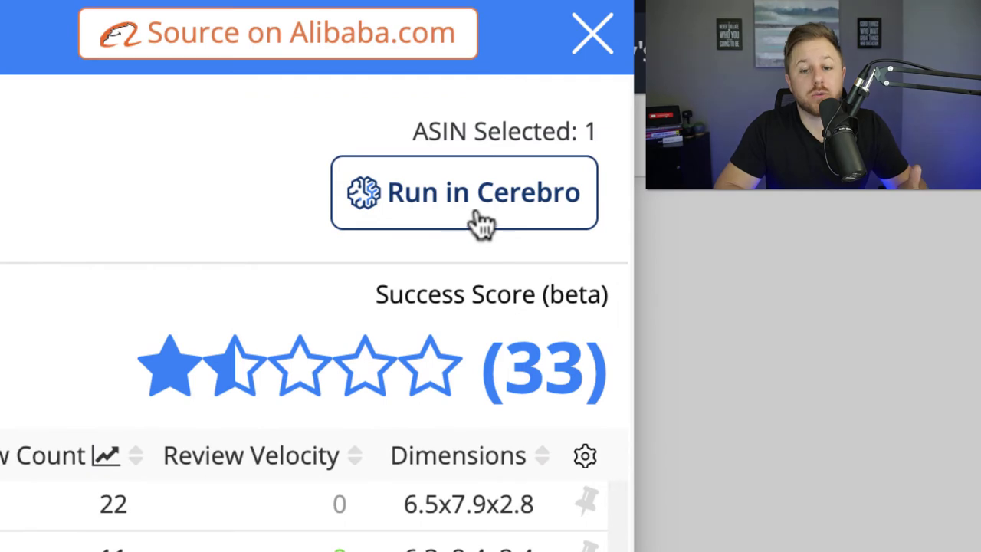
click(510, 213)
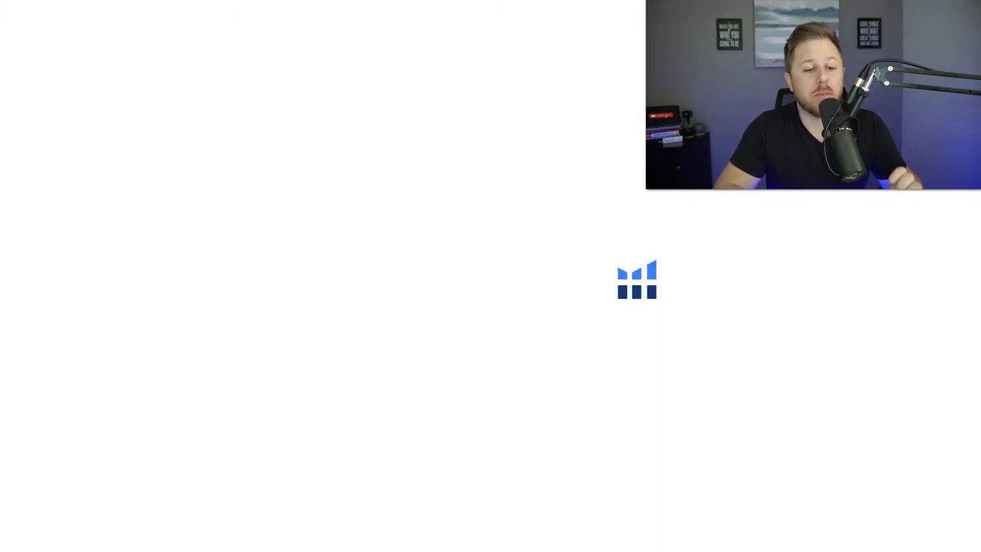
Step: View the search volume history chart for 'wooden hammer for chocolate', then close it
scroll(498, 311, down, 5)
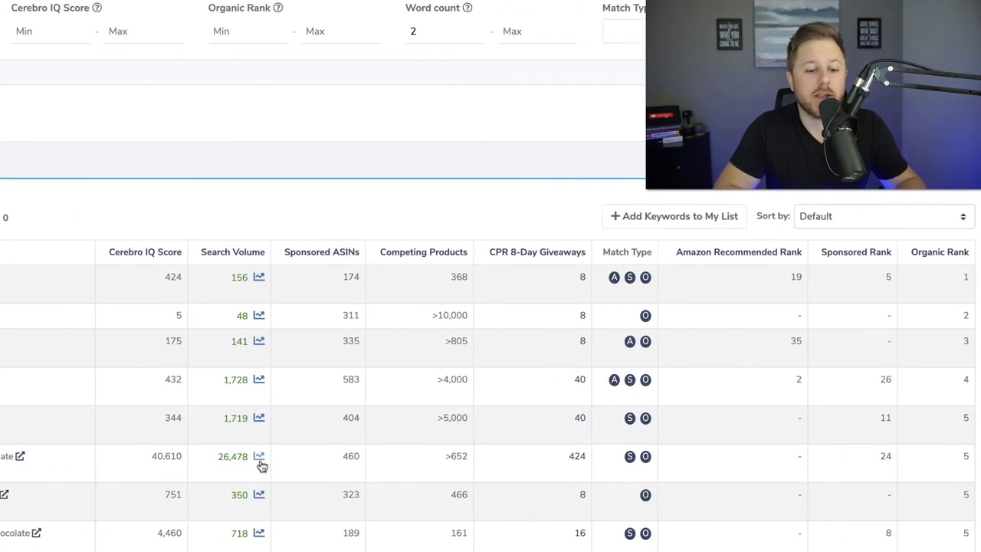
click(521, 457)
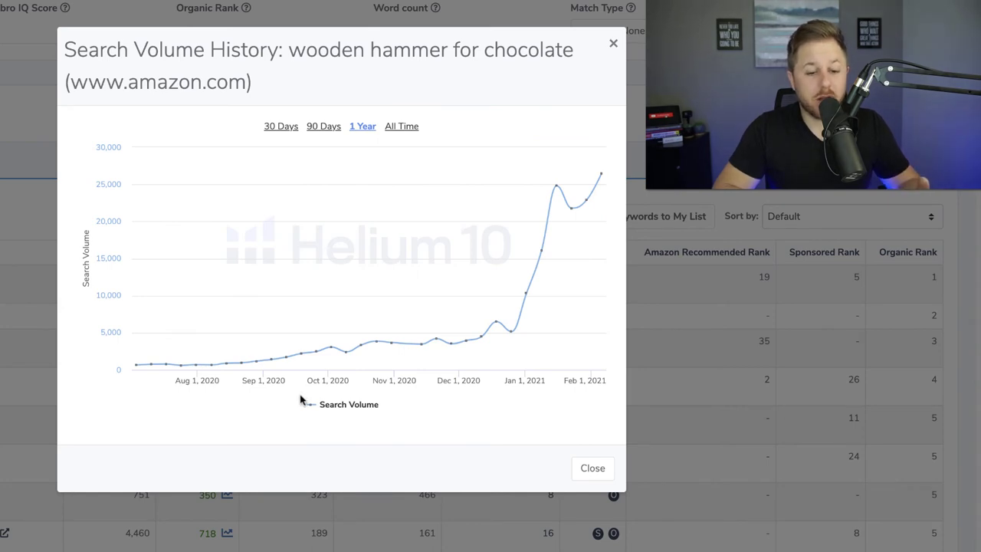
mouse_move(185, 368)
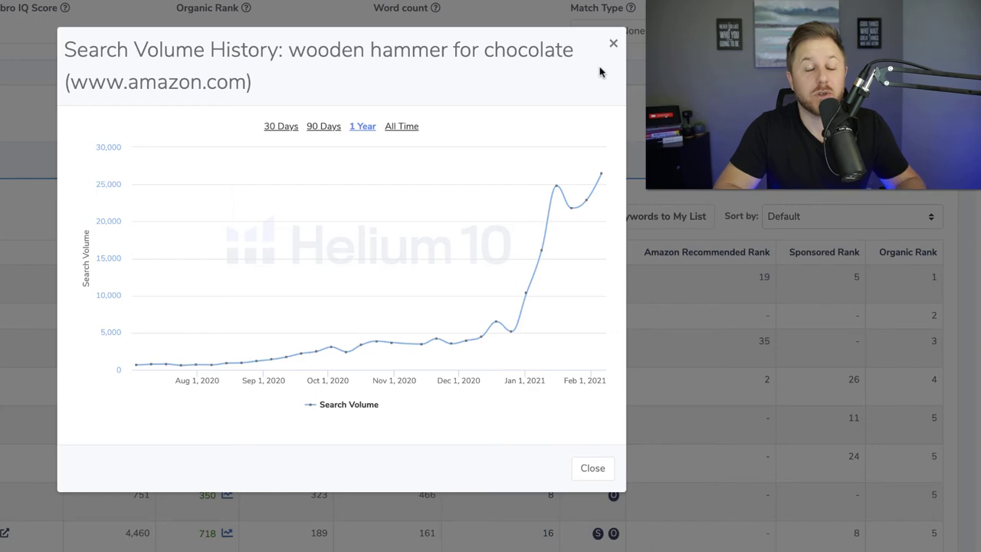
click(614, 44)
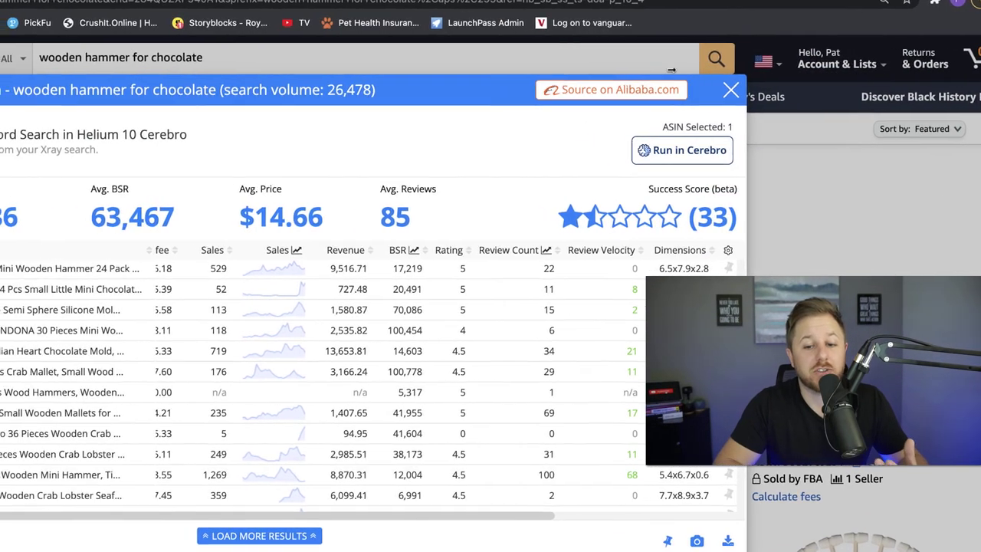
Step: Close Xray and replace the Amazon search term with 'small tray'
click(731, 89)
triple_click(250, 60)
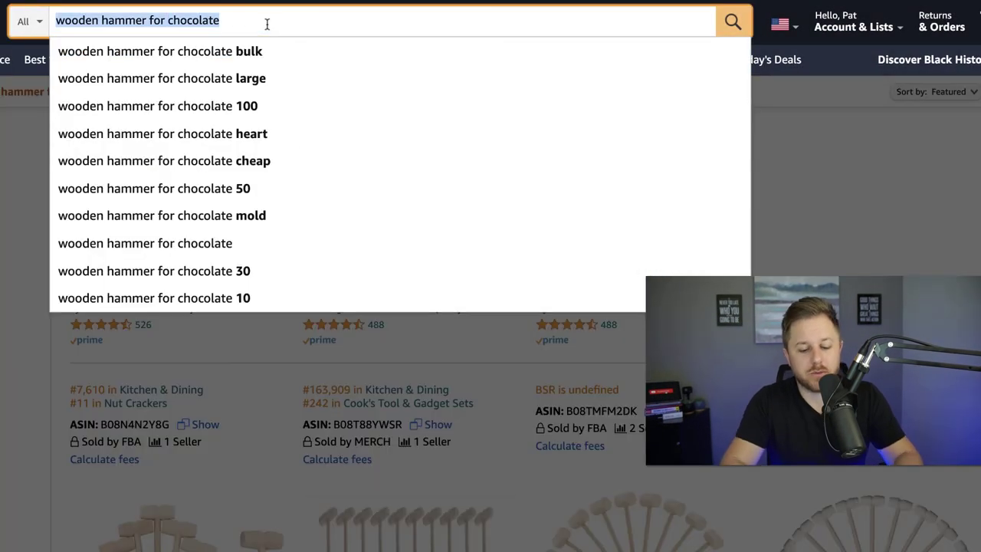
text(small tray)
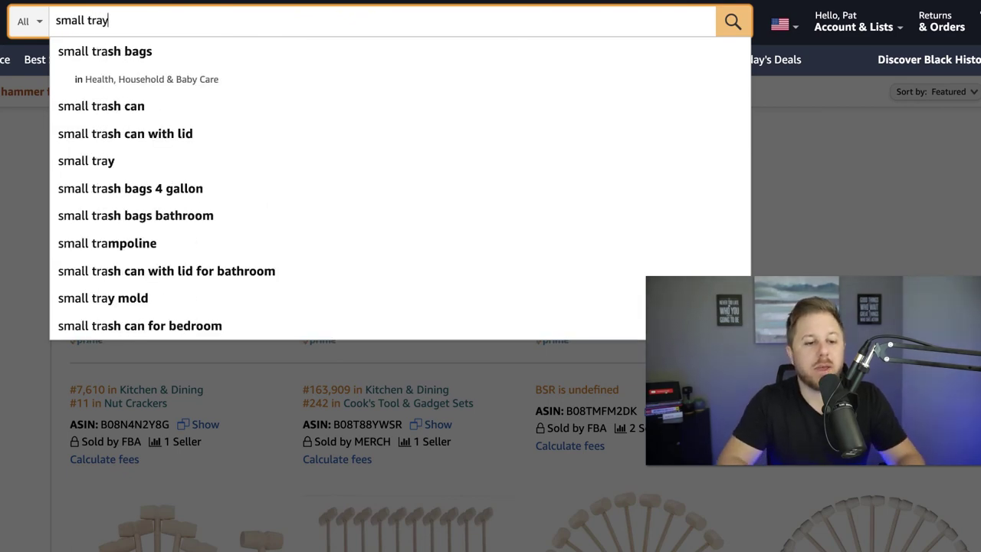